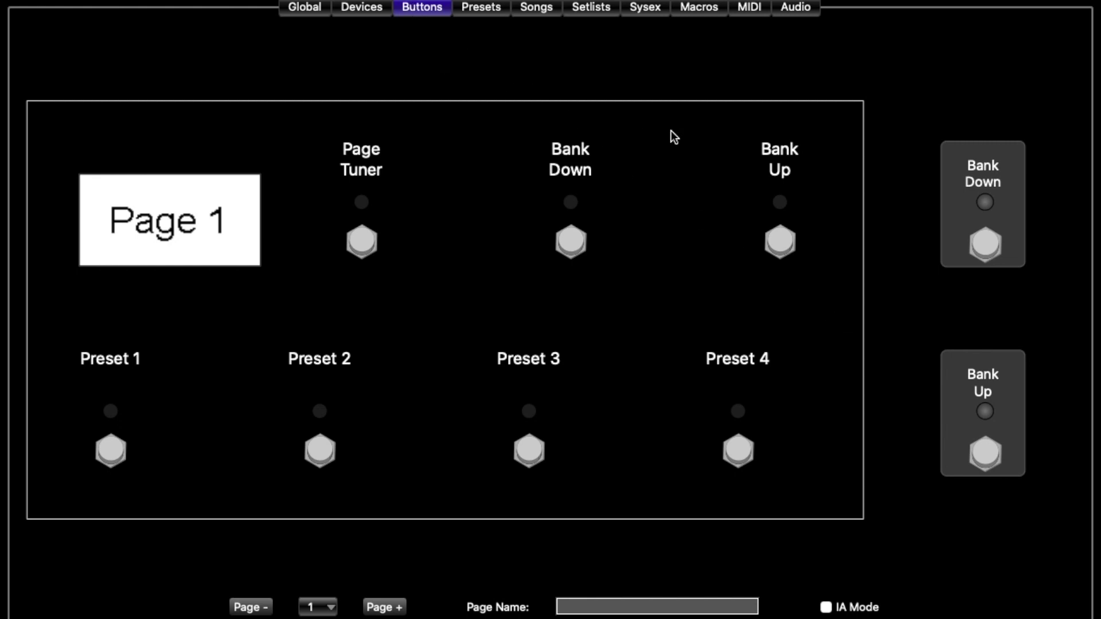
Switch the Bank Up footswitch to Hold mode and show its Hold Functions settings.
double_click(781, 247)
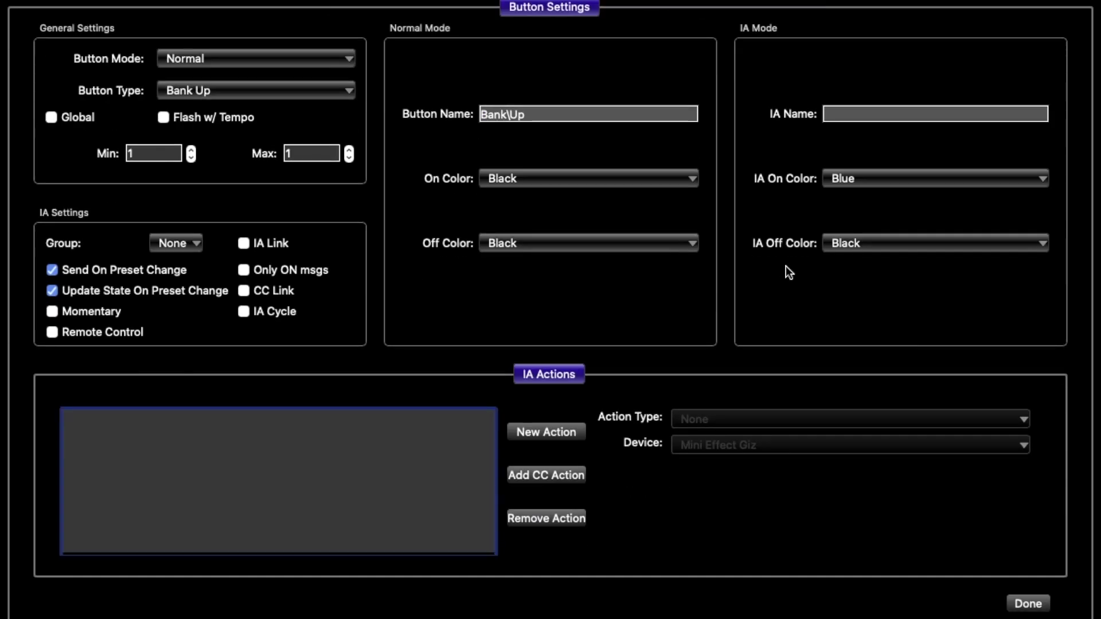
click(255, 64)
click(255, 76)
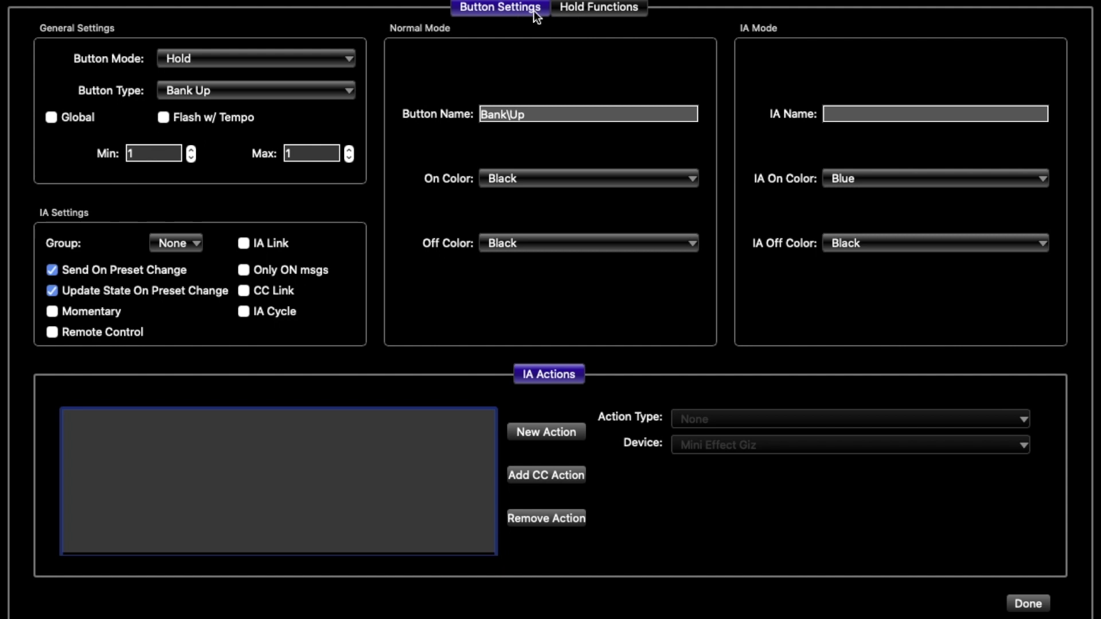
click(612, 10)
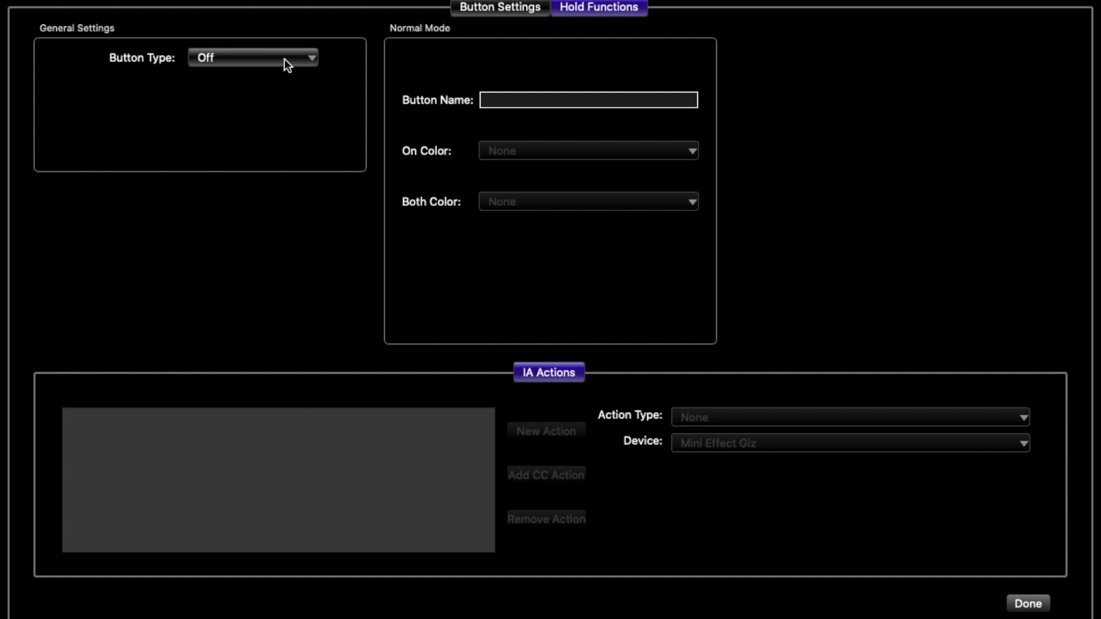
click(285, 59)
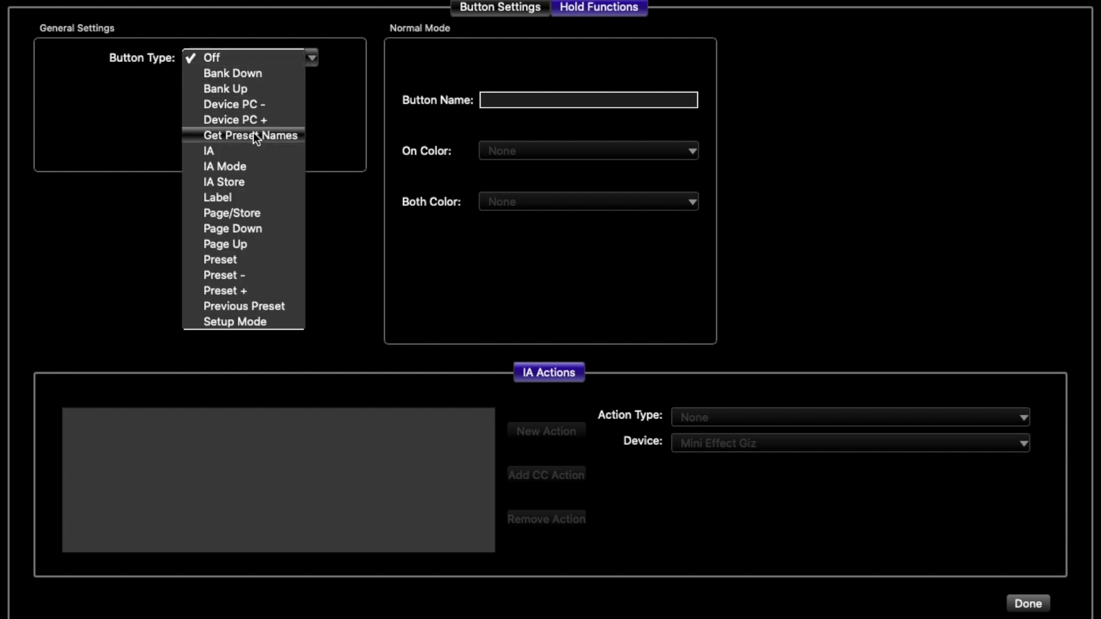
Set the hold function's button type to IA and name it 'Tuner Mute'.
click(245, 151)
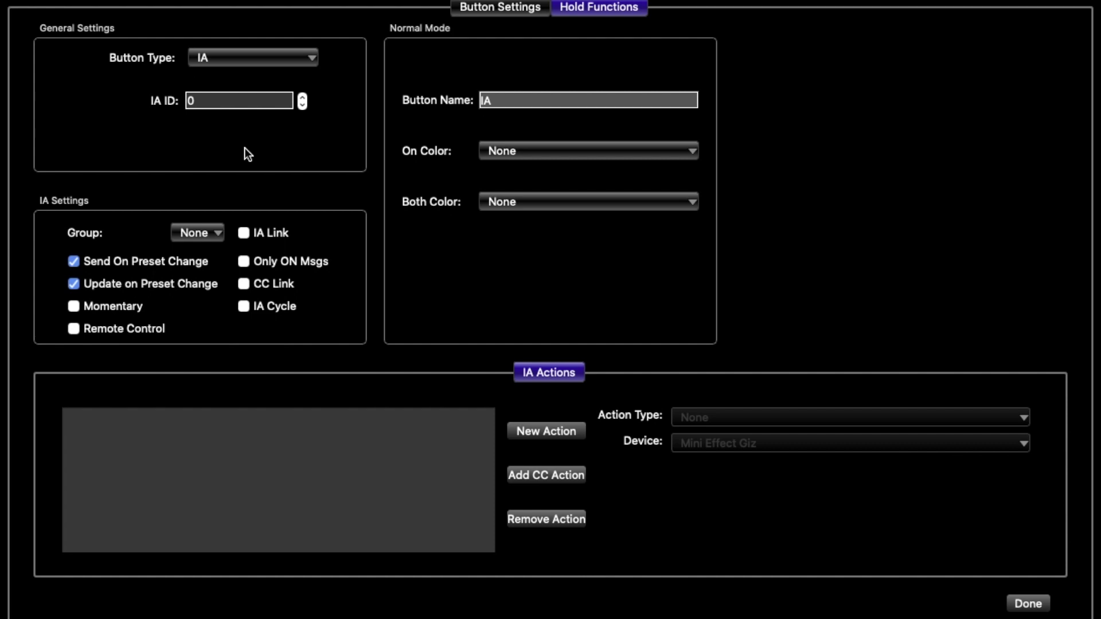
double_click(513, 101)
text(Tuner)
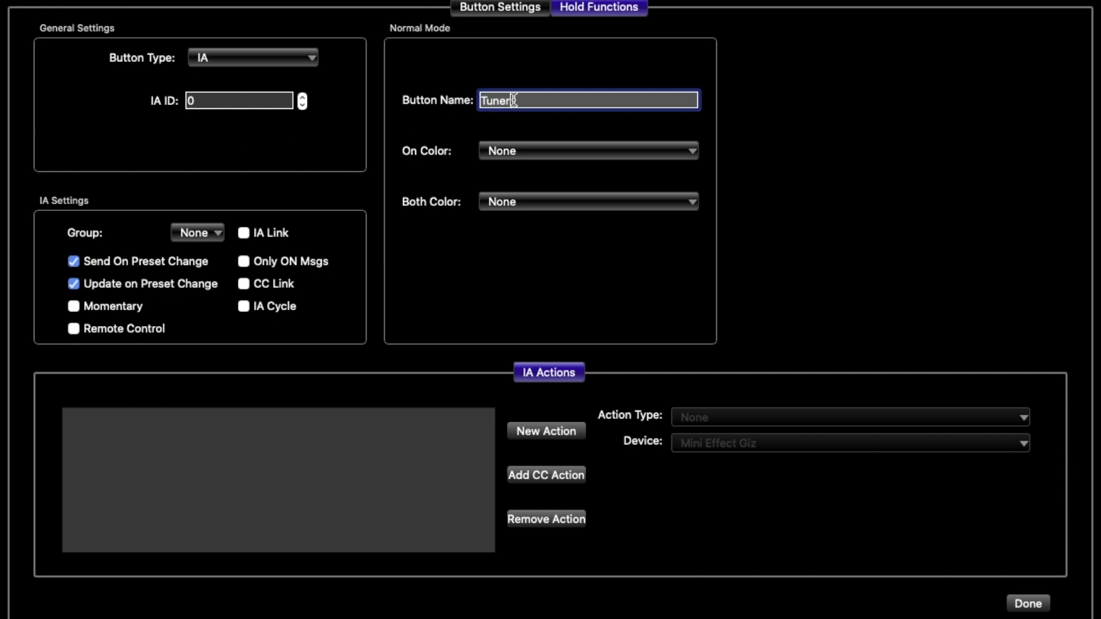
text( Mute)
Add a new System action with subtype Tuner to the Tuner Mute hold function.
click(557, 431)
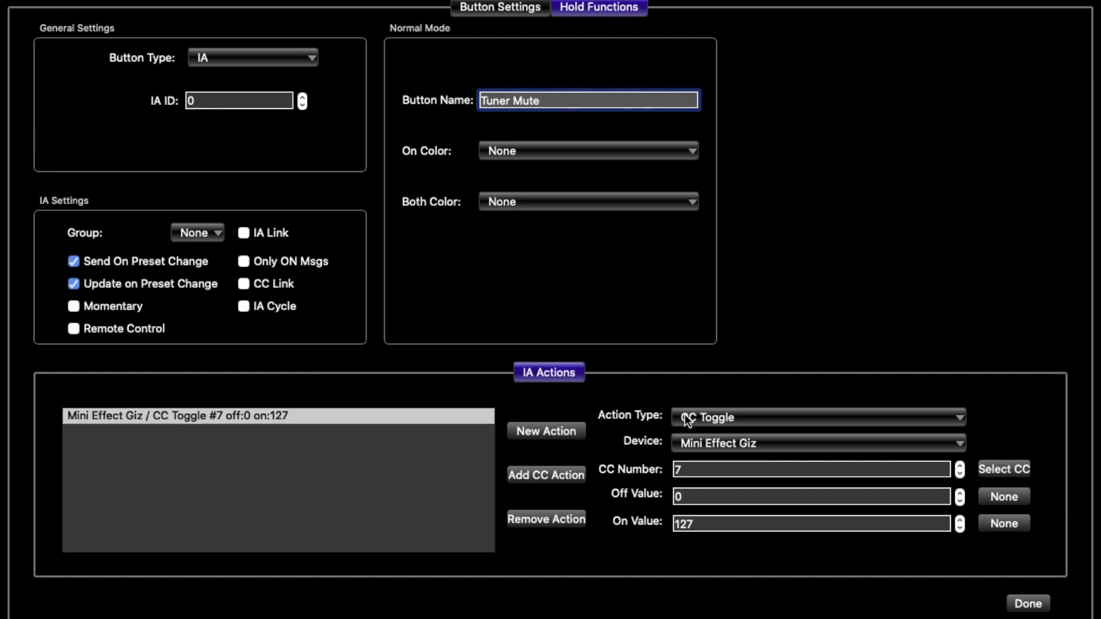
click(700, 418)
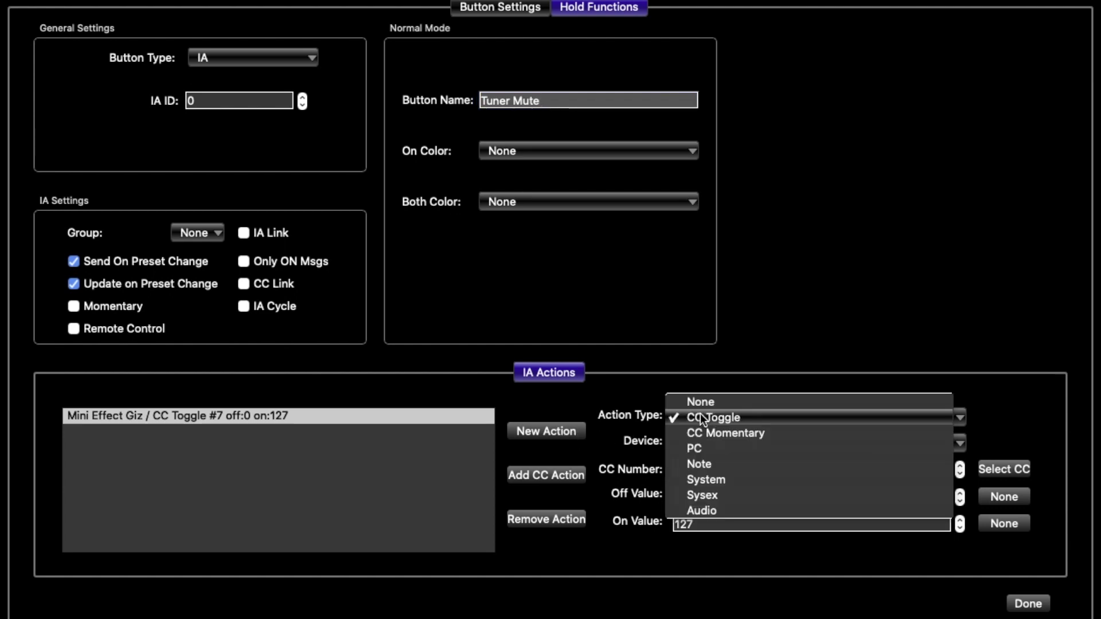
click(730, 482)
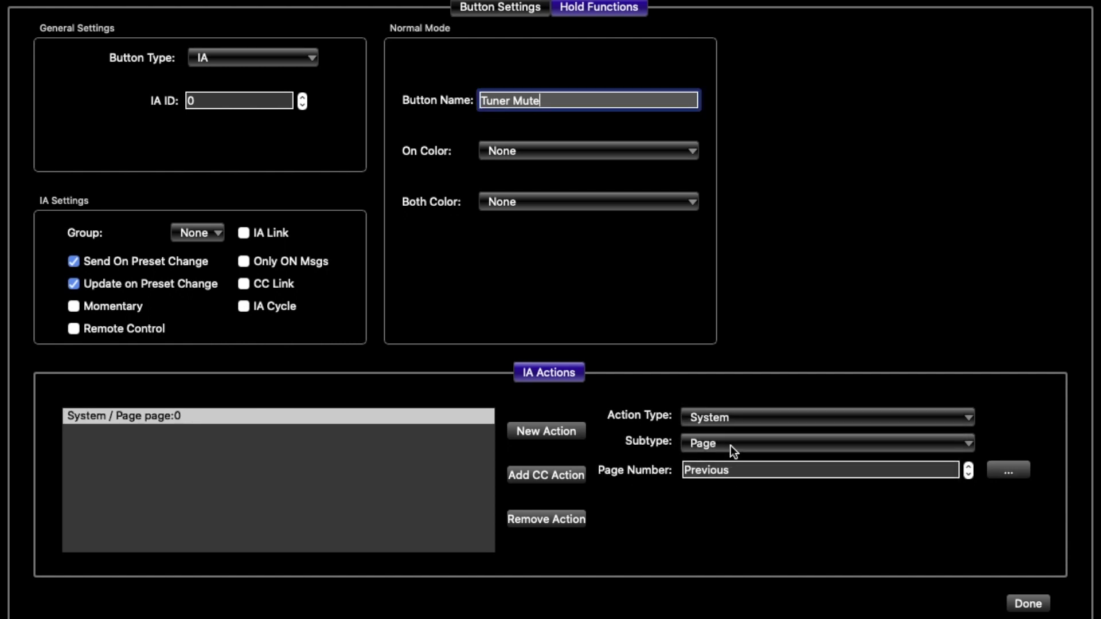
click(730, 446)
click(737, 491)
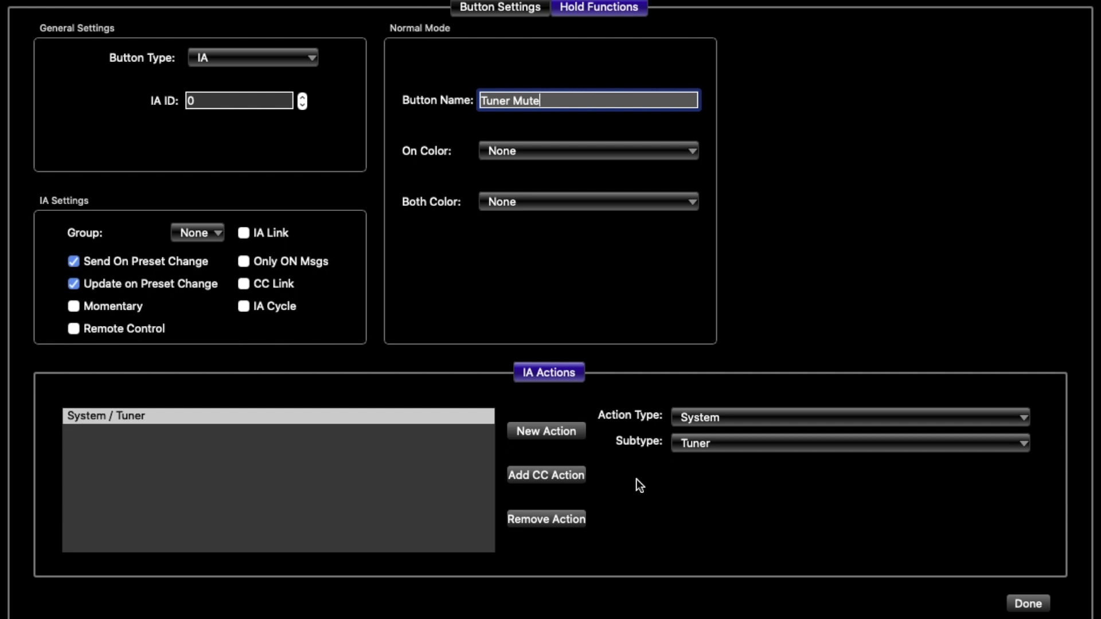
Add an Audio Output action for output 1 with Off Value ON and On Value OFF.
click(569, 430)
click(702, 419)
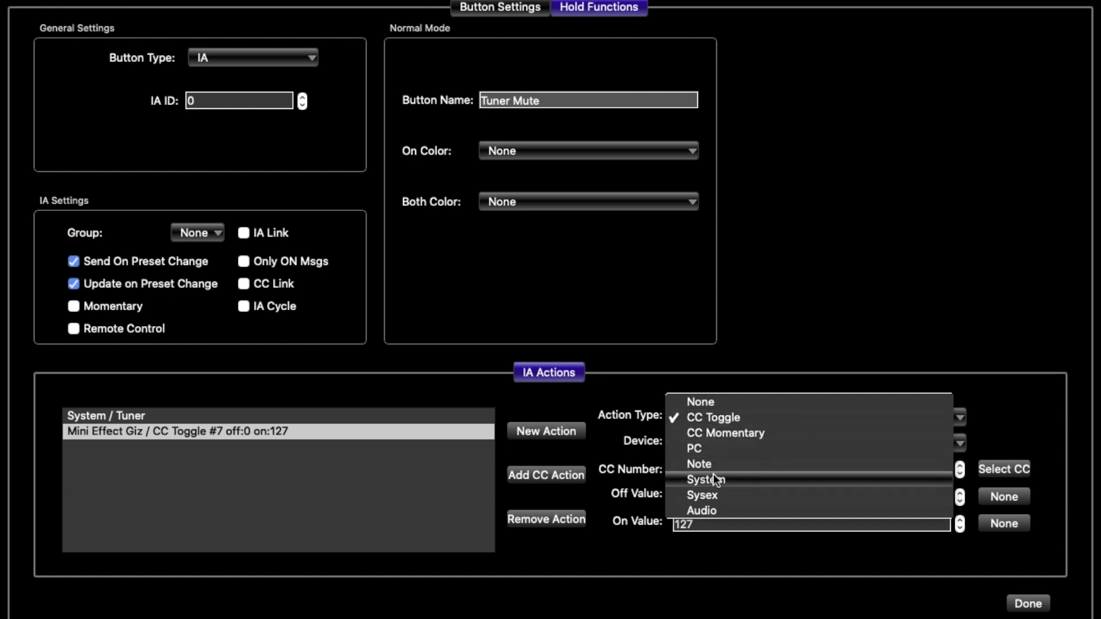
click(714, 508)
click(720, 448)
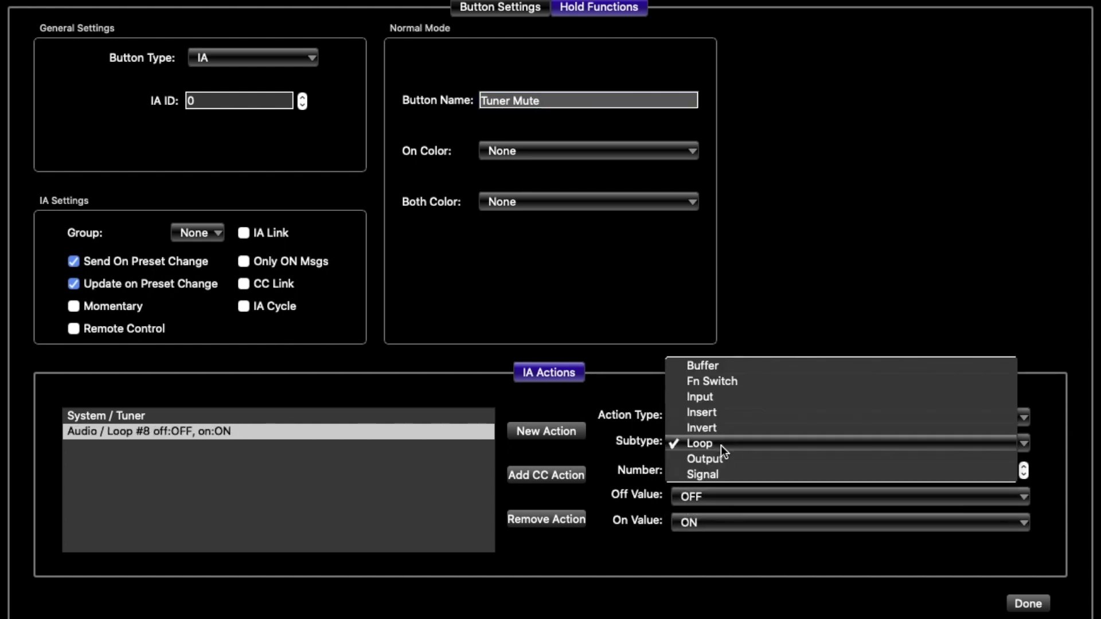
click(721, 459)
click(708, 469)
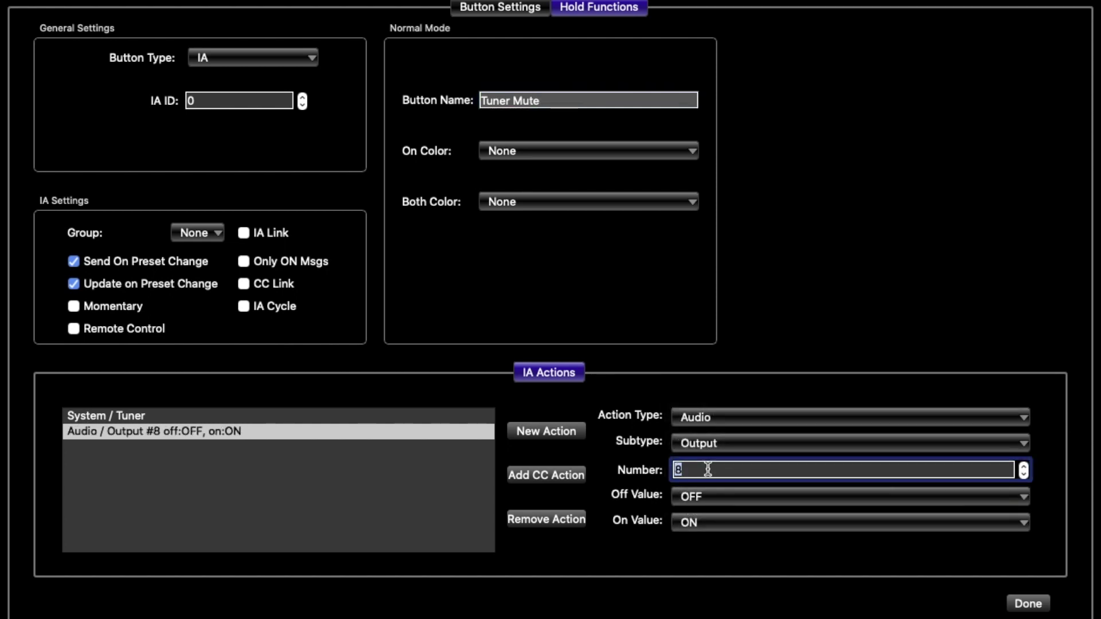
text(1)
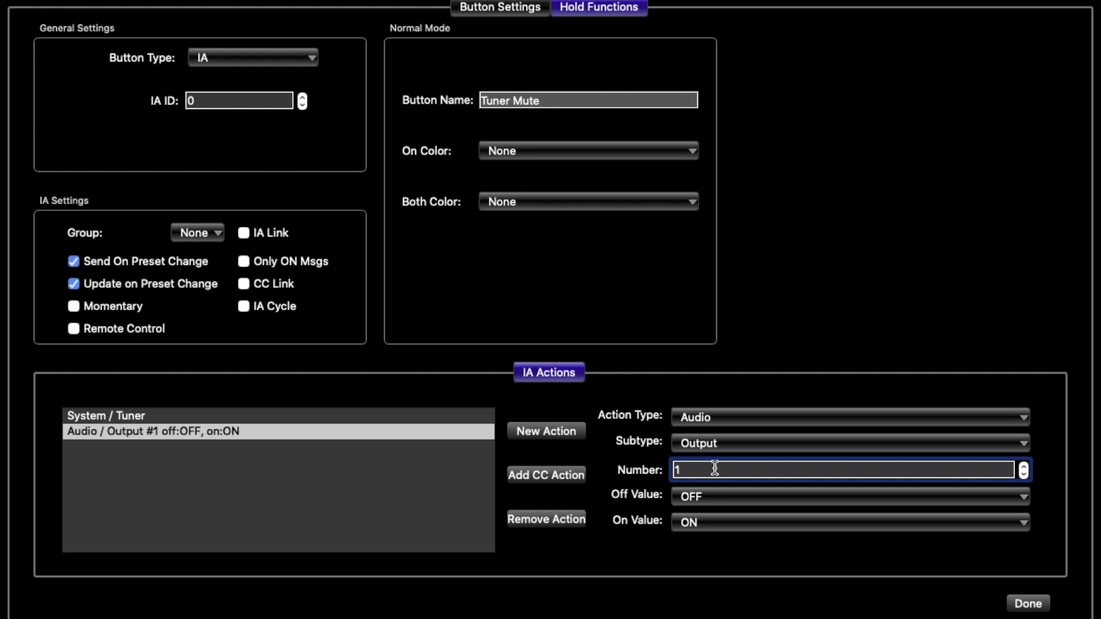
click(721, 497)
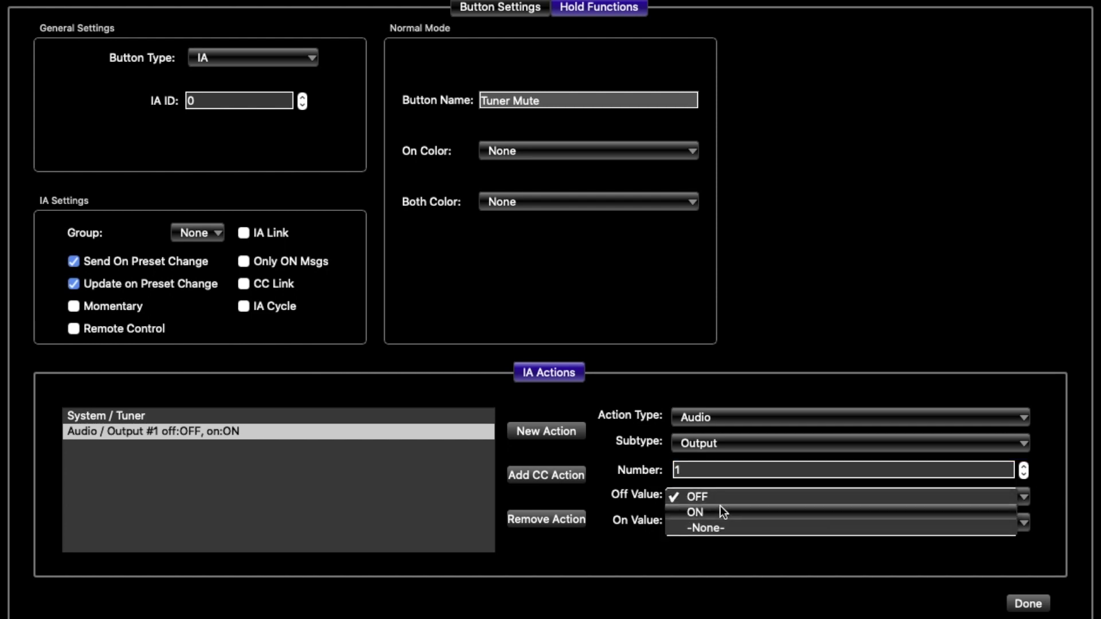
click(720, 506)
click(717, 516)
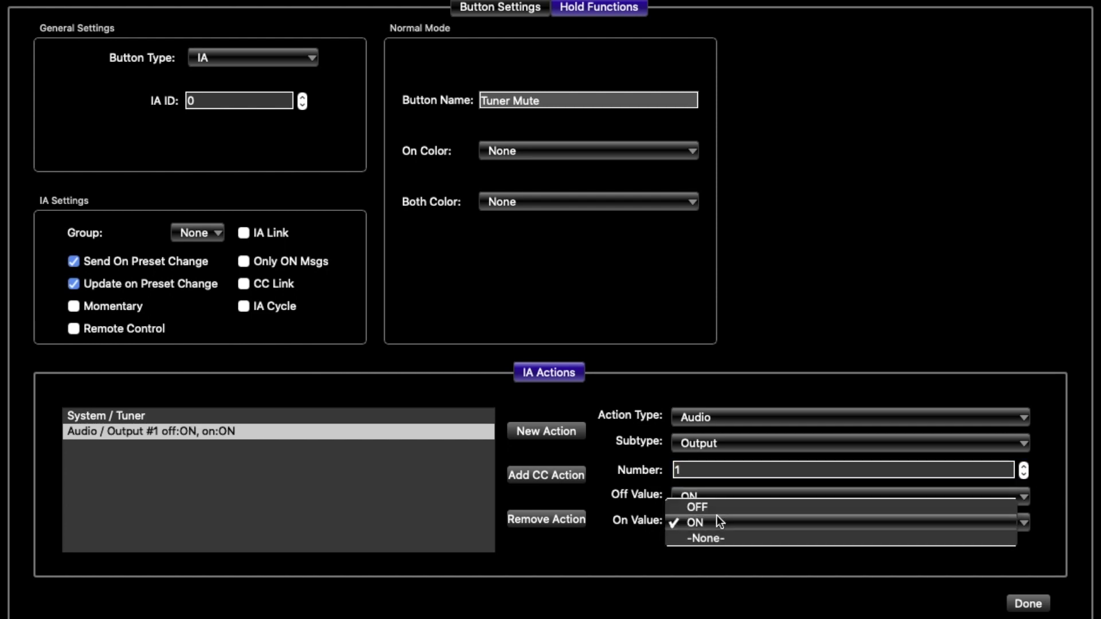
click(717, 505)
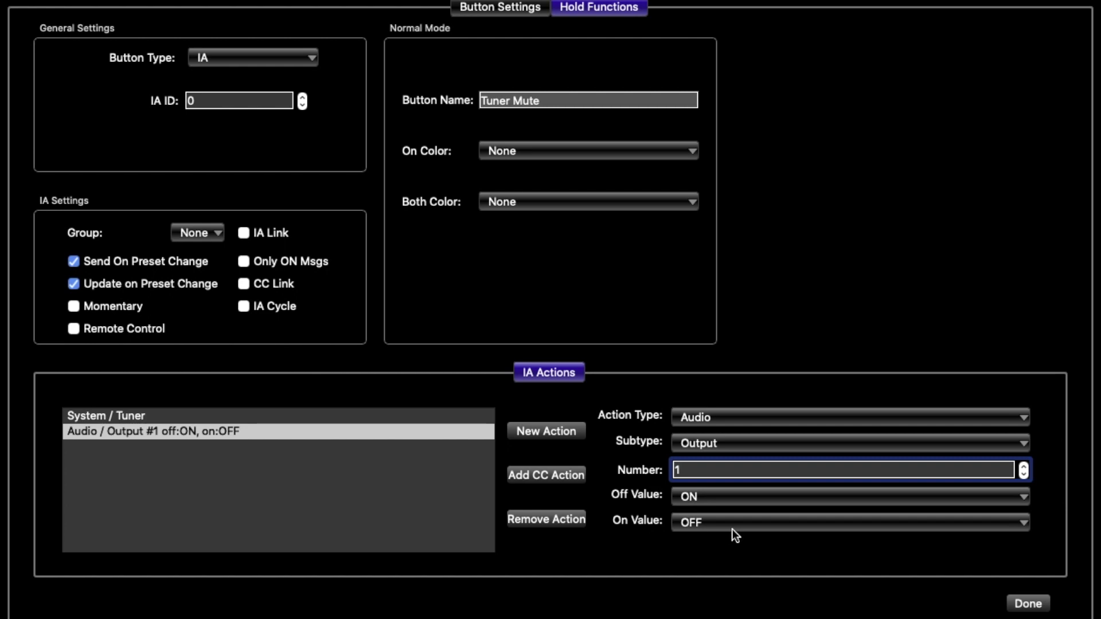
Add a matching Audio Output action for output 2 with Off Value ON and On Value OFF.
click(577, 433)
click(693, 419)
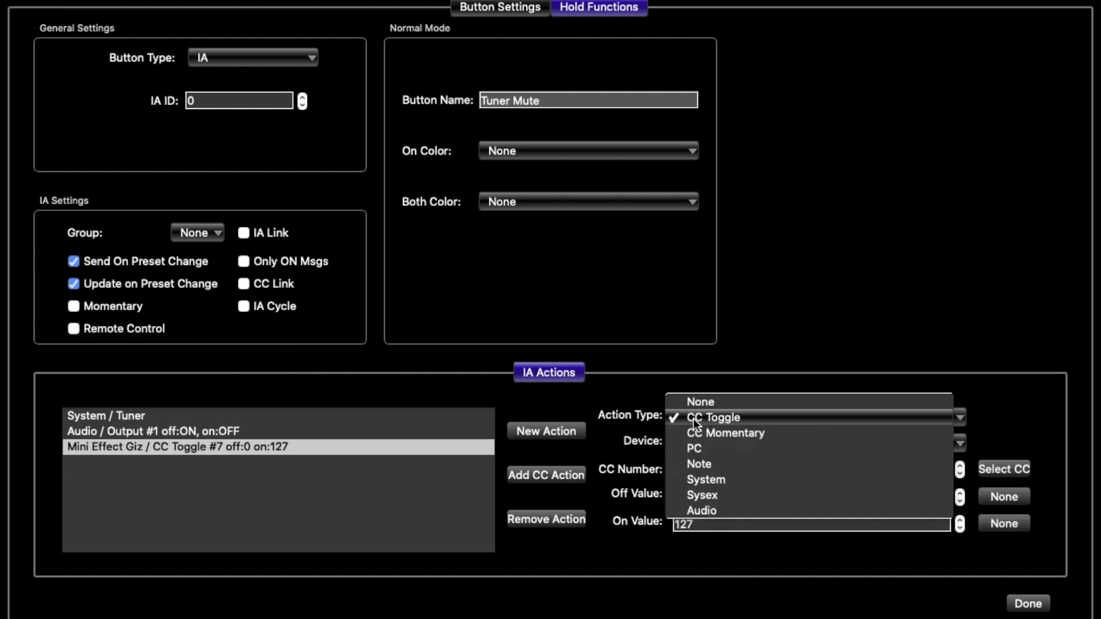
click(724, 508)
click(717, 449)
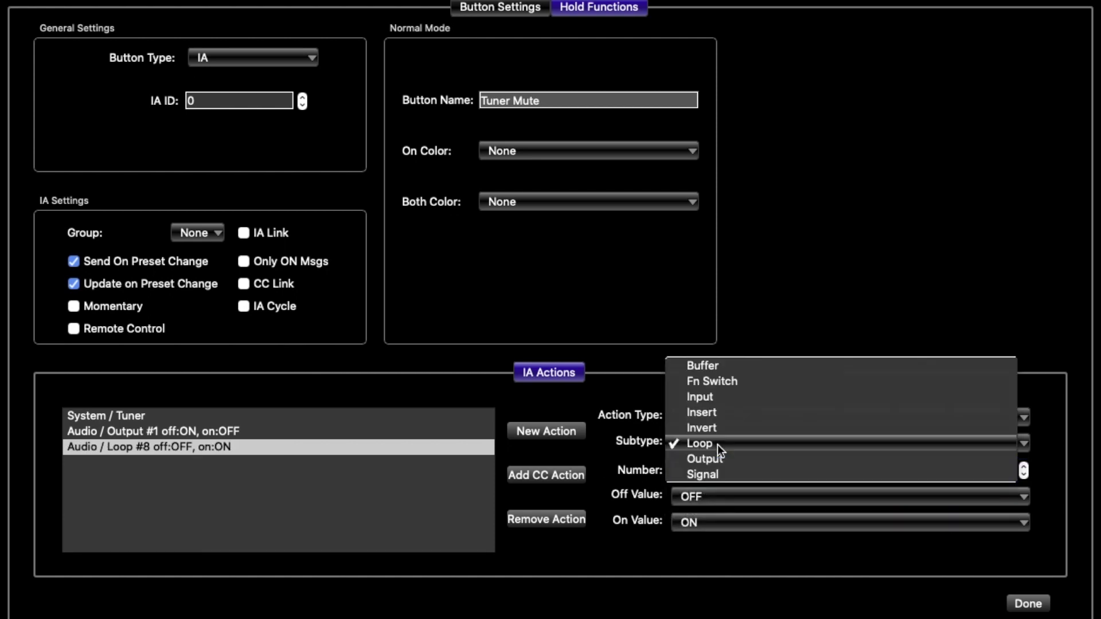
click(717, 455)
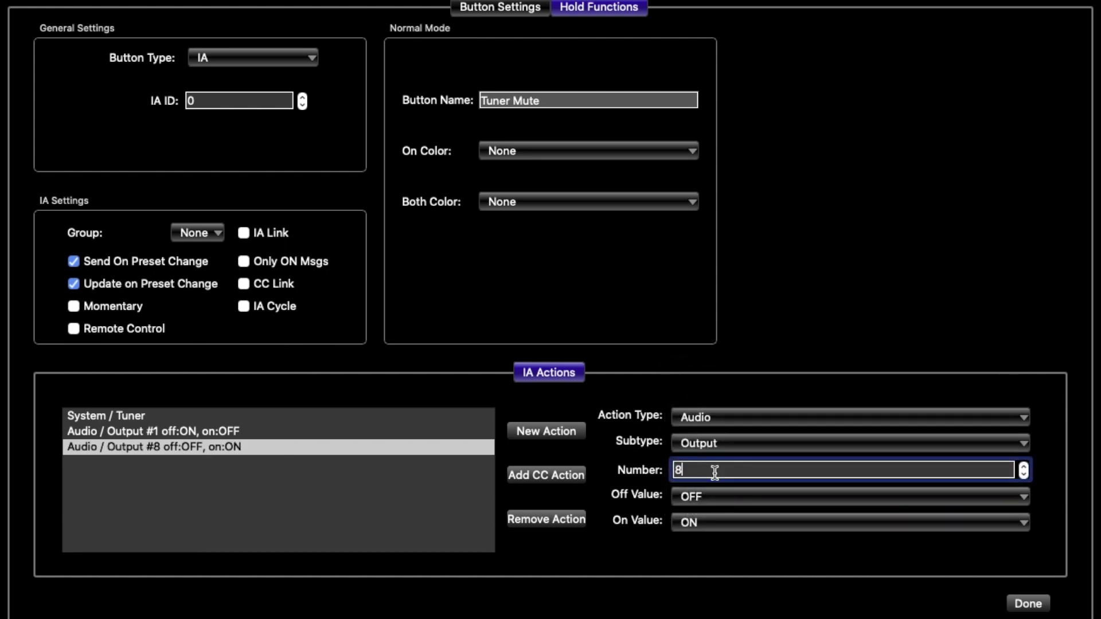
double_click(714, 471)
text(2)
click(720, 494)
click(722, 509)
click(722, 520)
click(722, 505)
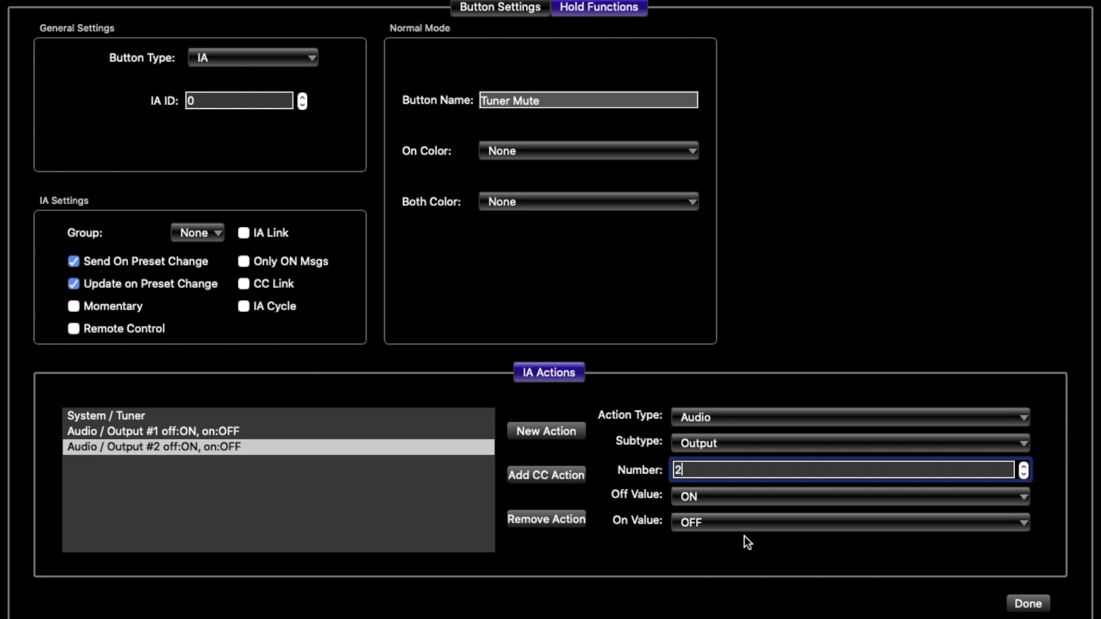
click(744, 536)
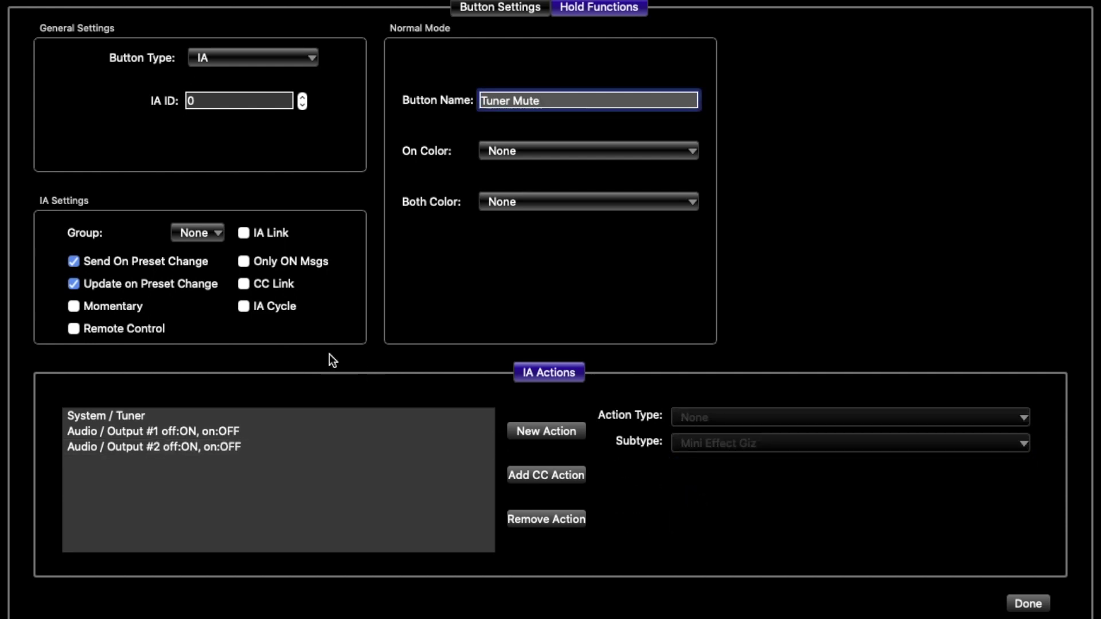
Uncheck Send On Preset Change for Tuner Mute and close the button editor.
click(156, 262)
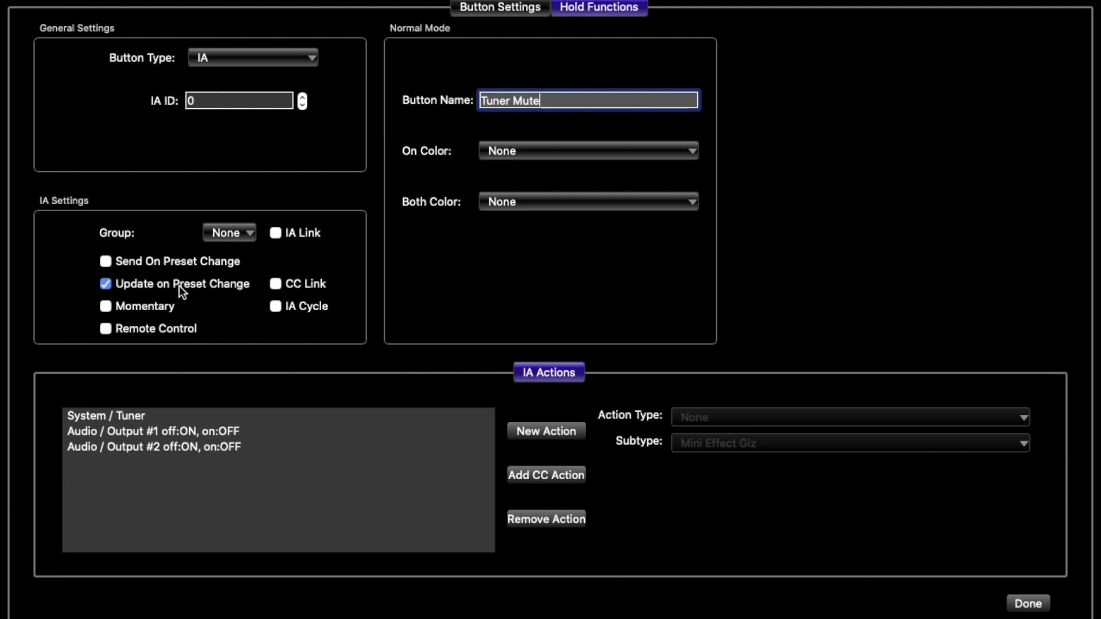
click(1028, 603)
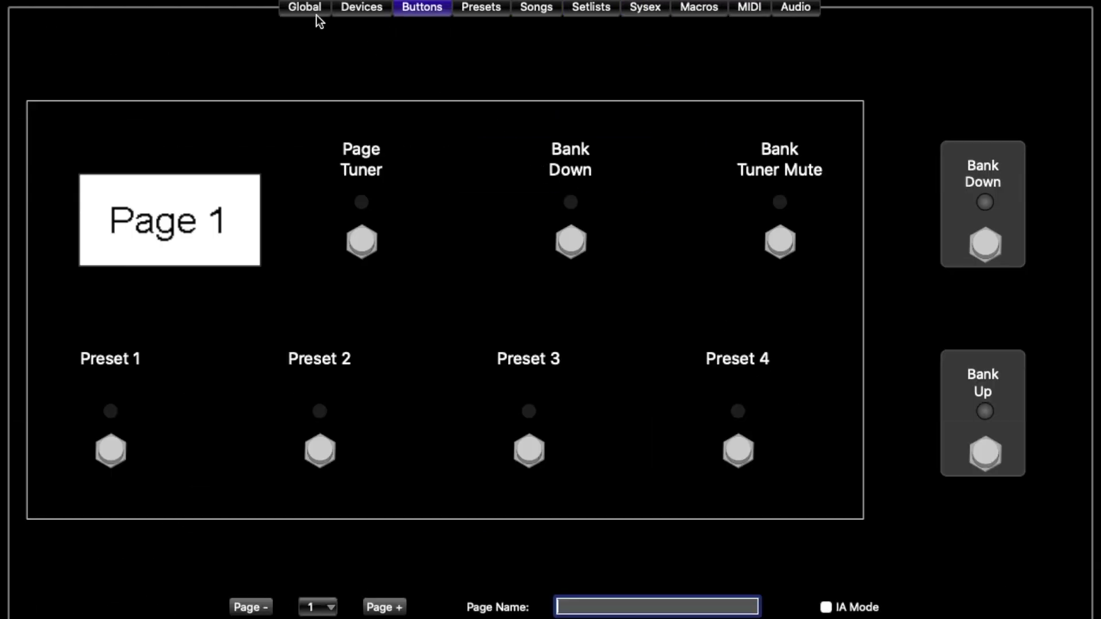
Show the Global settings page, where hold time is 1200 msec.
click(321, 20)
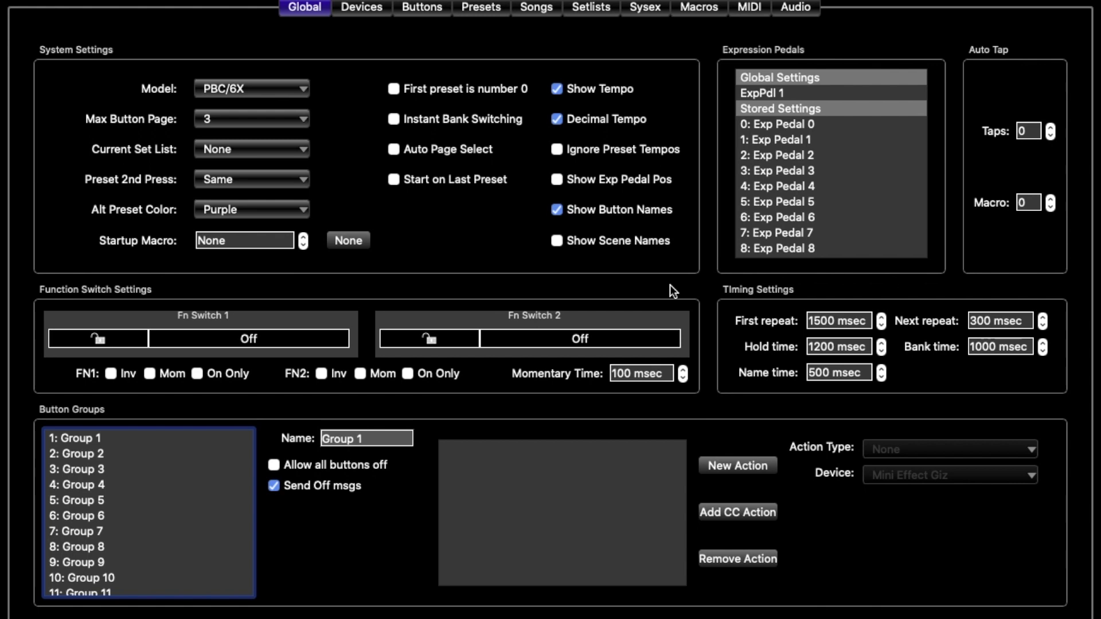